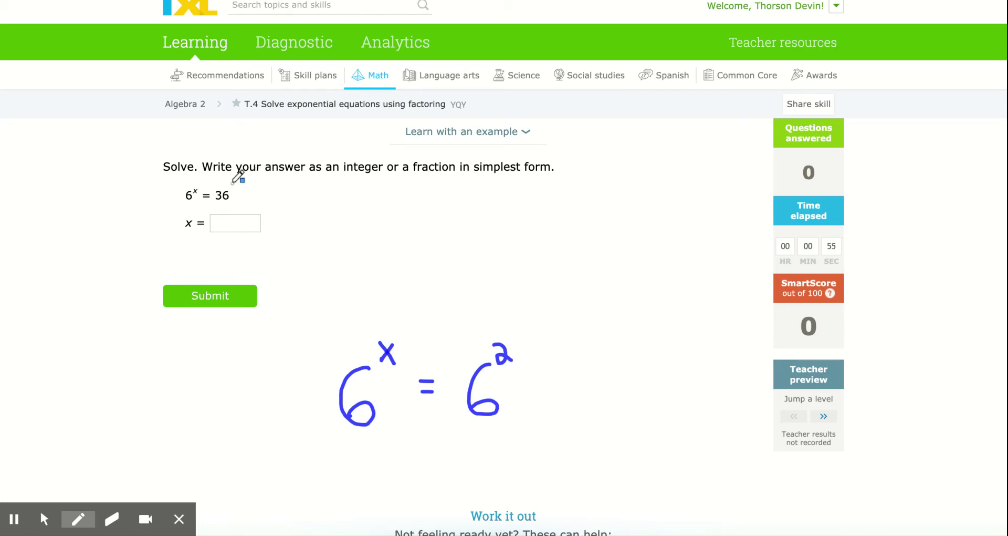
# - Draw arrows linking both sides of 6^x = 36 to the handwritten 6^x = 6^2, and submit 2 as the answer
pyautogui.moveTo(259, 182)
pyautogui.mouseDown()
pyautogui.moveTo(326, 190)
pyautogui.moveTo(431, 284)
pyautogui.mouseUp()
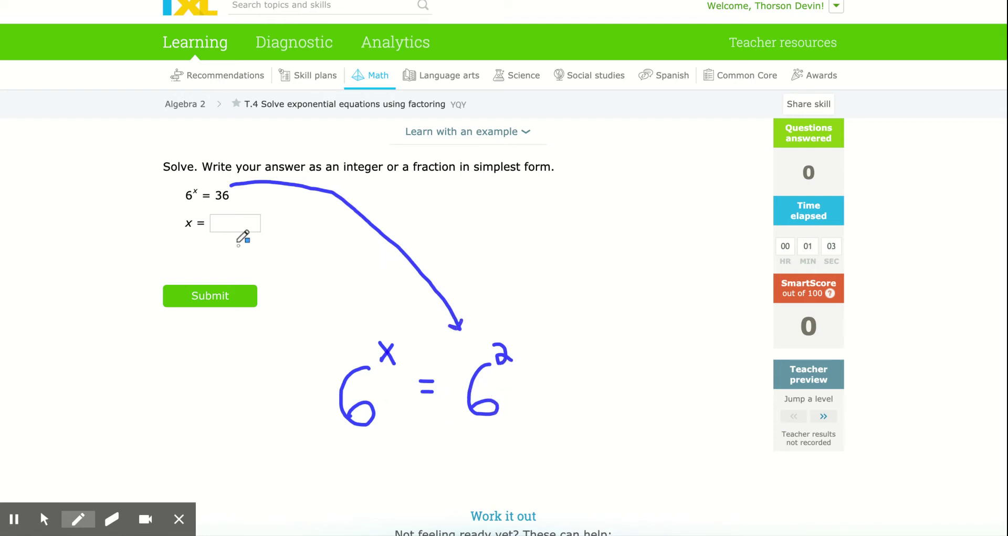
pyautogui.moveTo(180, 198)
pyautogui.mouseDown()
pyautogui.moveTo(116, 331)
pyautogui.moveTo(247, 409)
pyautogui.moveTo(313, 414)
pyautogui.moveTo(311, 423)
pyautogui.mouseUp()
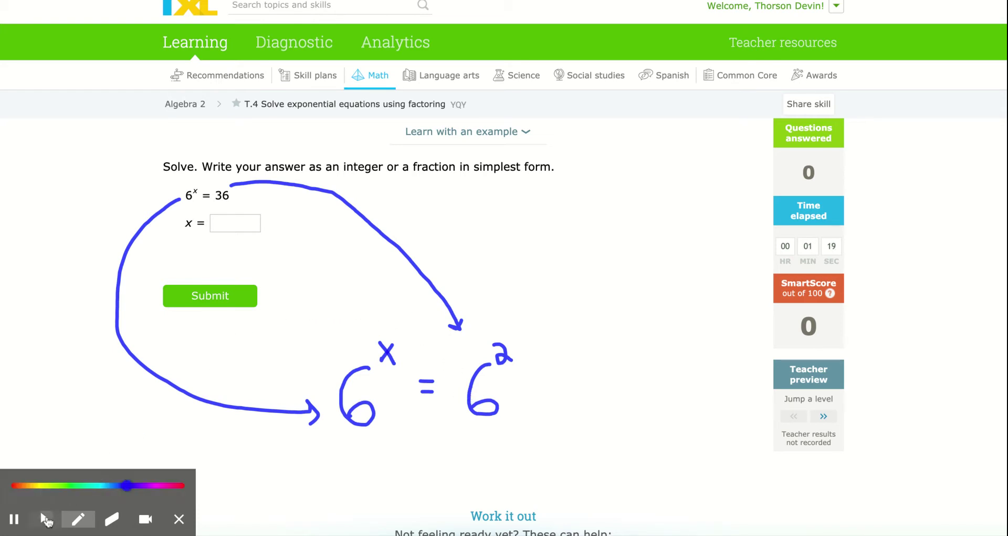
pyautogui.click(46, 518)
pyautogui.click(235, 220)
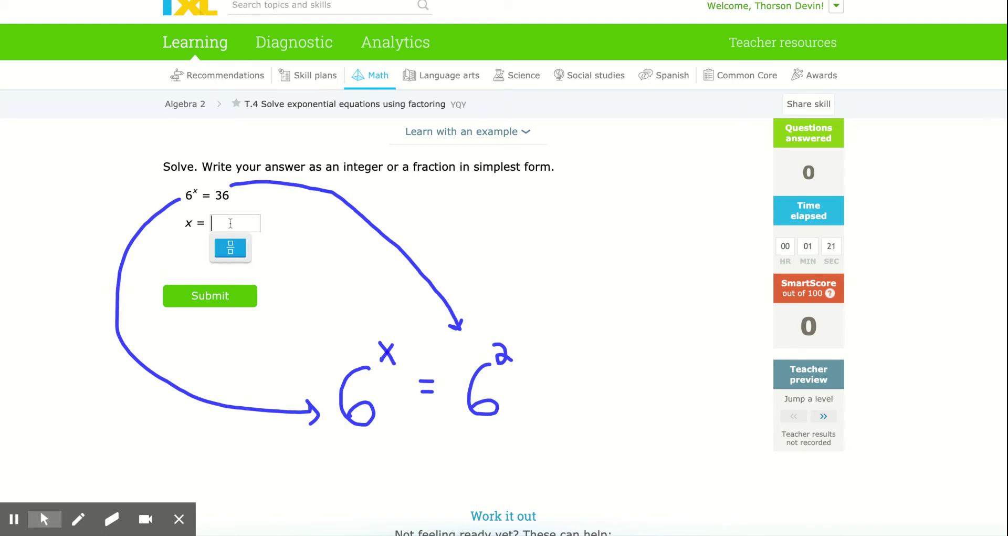
pyautogui.write('2')
pyautogui.moveTo(39, 517)
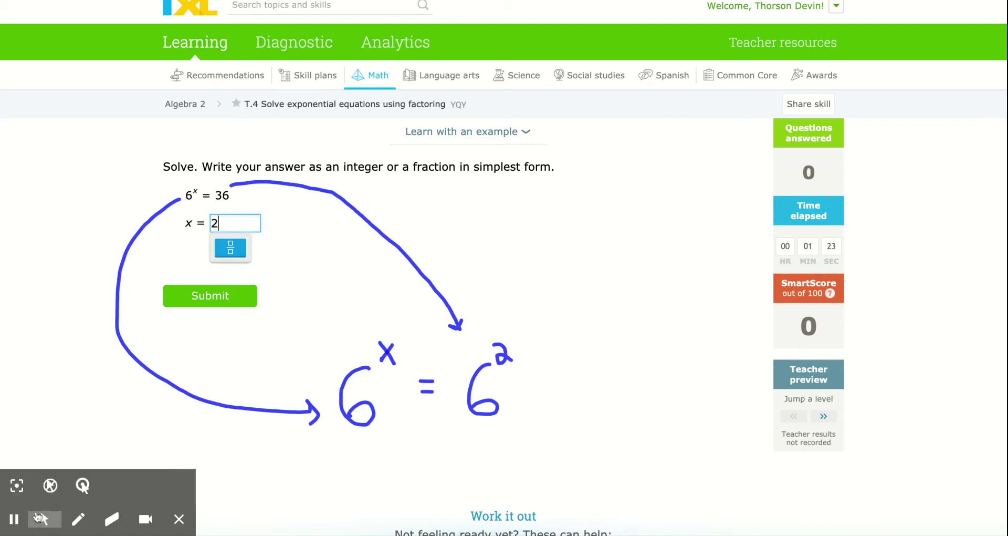
pyautogui.click(215, 297)
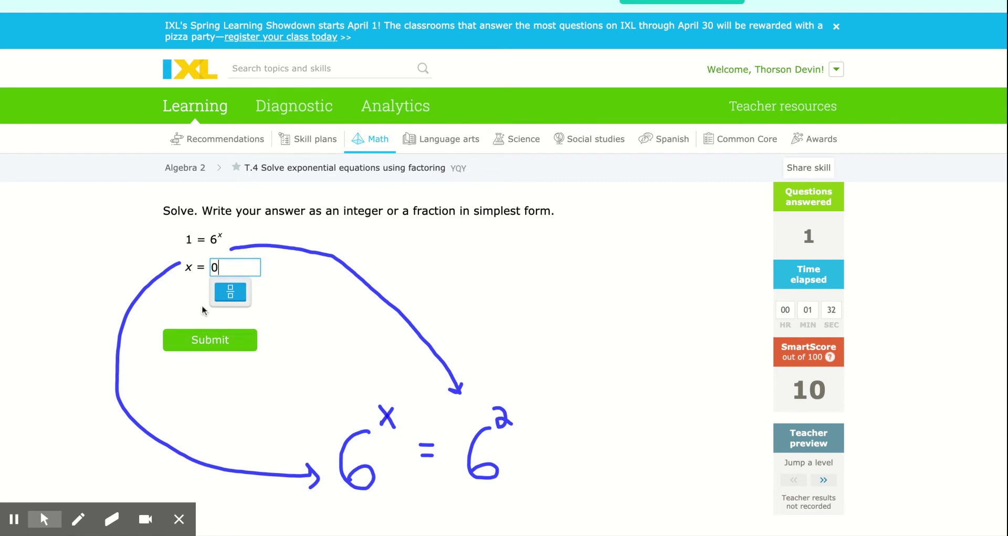
# - Submit 0 as the answer for both 1 = 6^x and 1 = 2^x
pyautogui.click(220, 339)
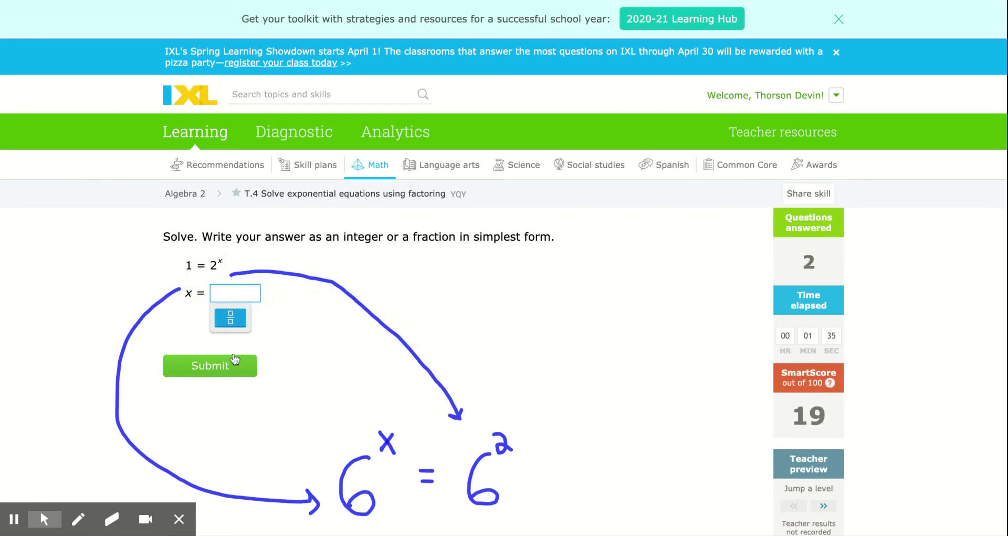
pyautogui.scroll(-3, 282, 348)
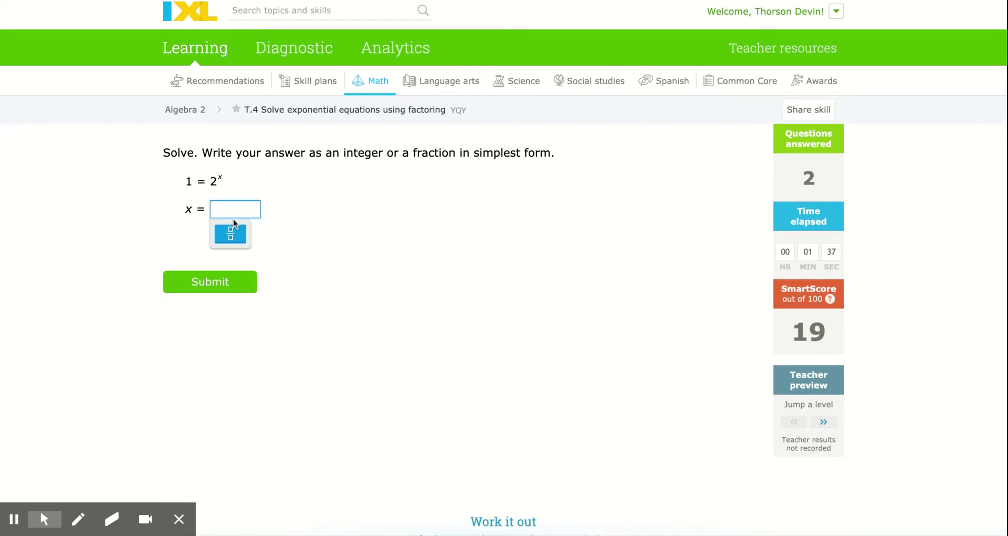
pyautogui.write('0')
pyautogui.click(198, 287)
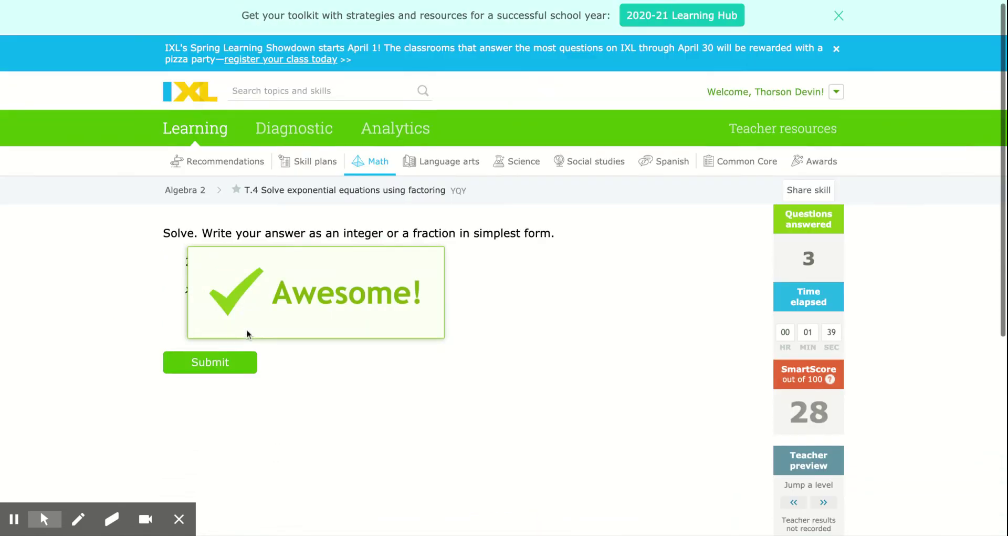
# - Draw an arrow from 27 to the handwritten 3^3, and link the equal exponents 3 and x - 1 with connecting lines
pyautogui.scroll(-1, 246, 331)
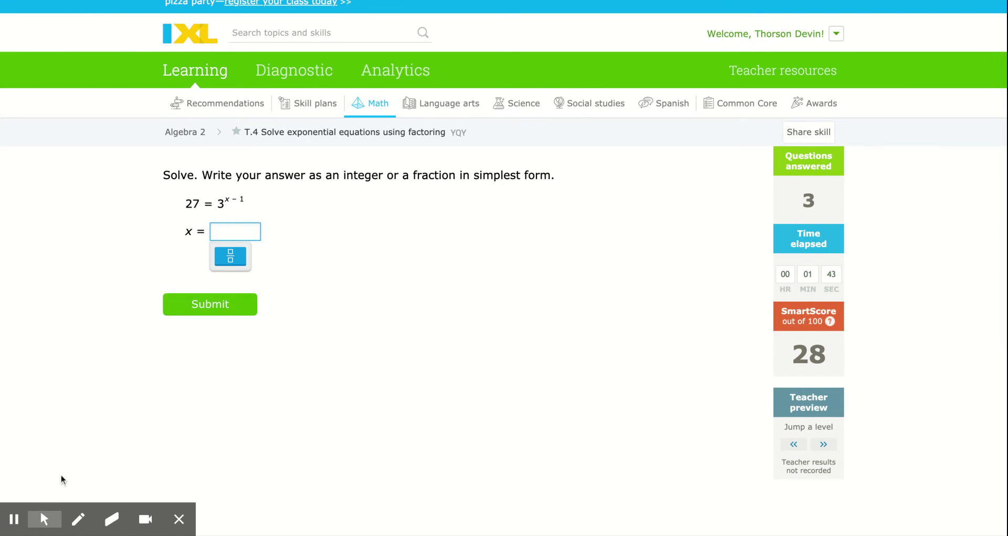
pyautogui.moveTo(25, 514)
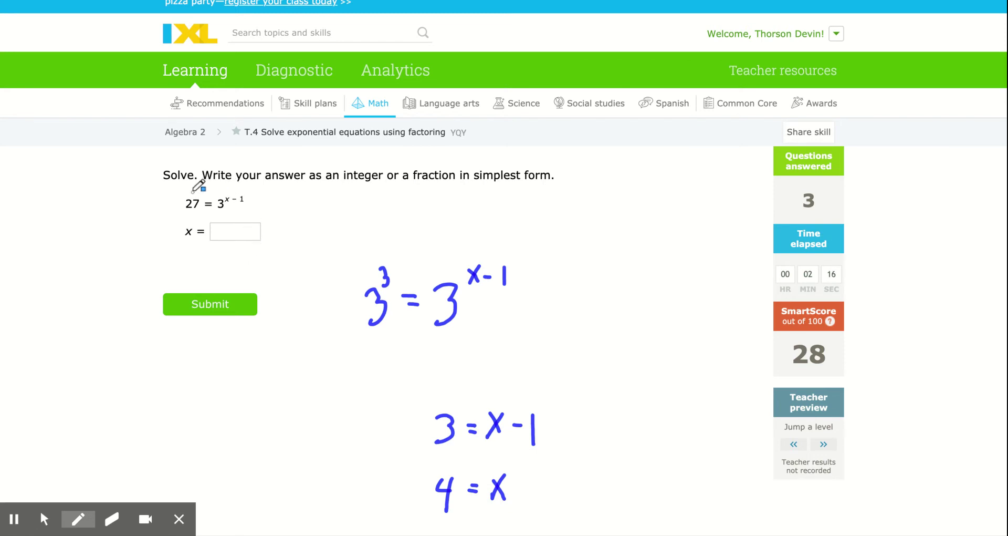
pyautogui.moveTo(220, 170)
pyautogui.mouseDown()
pyautogui.moveTo(320, 195)
pyautogui.moveTo(360, 256)
pyautogui.mouseUp()
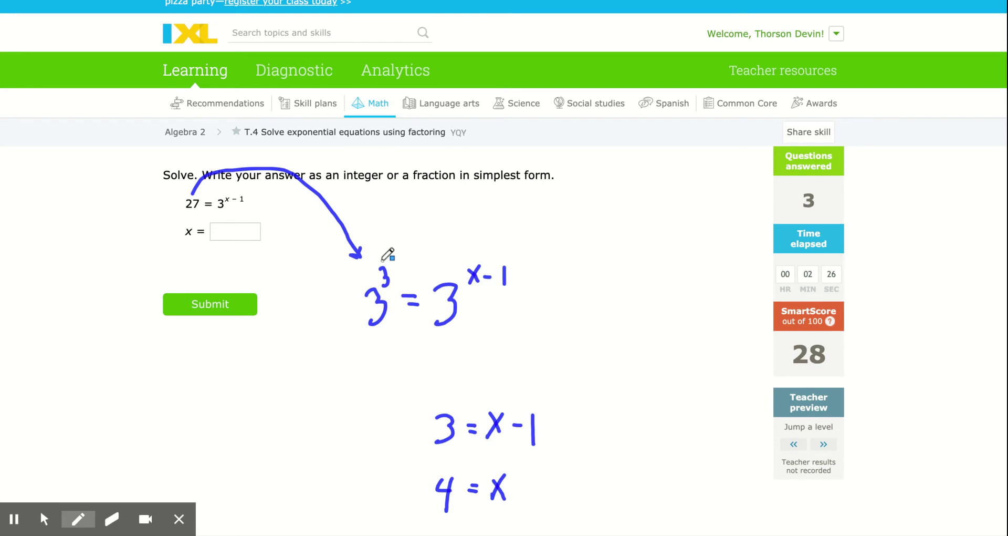
pyautogui.moveTo(382, 259); pyautogui.dragTo(472, 251)
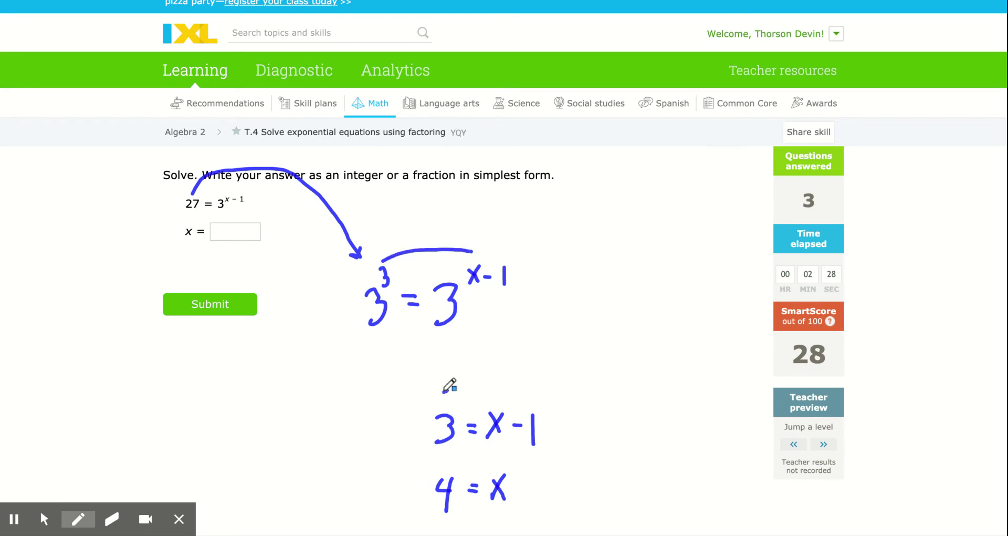
pyautogui.moveTo(444, 391); pyautogui.dragTo(496, 391)
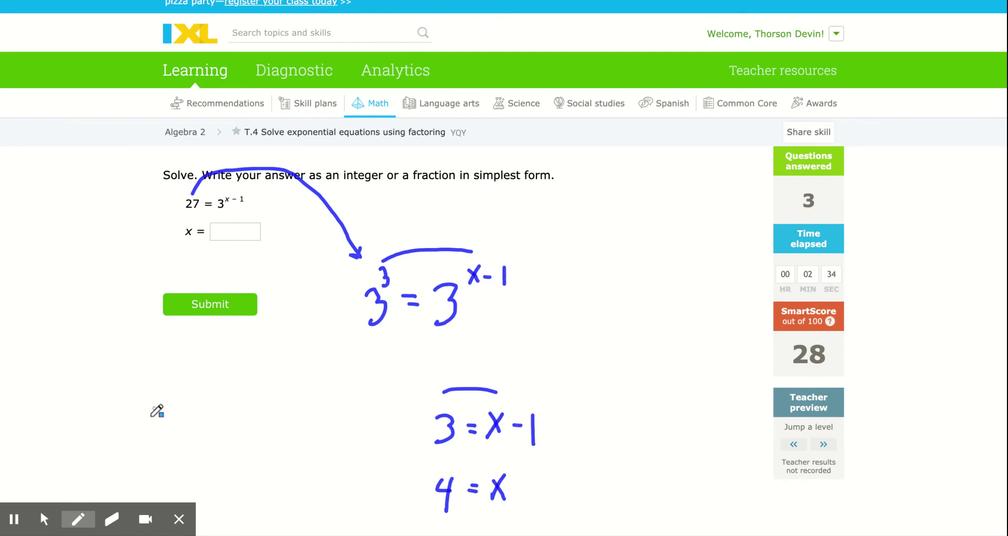
# - Enter and submit 4 as the answer for 27 = 3^(x - 1)
pyautogui.click(66, 517)
pyautogui.click(45, 519)
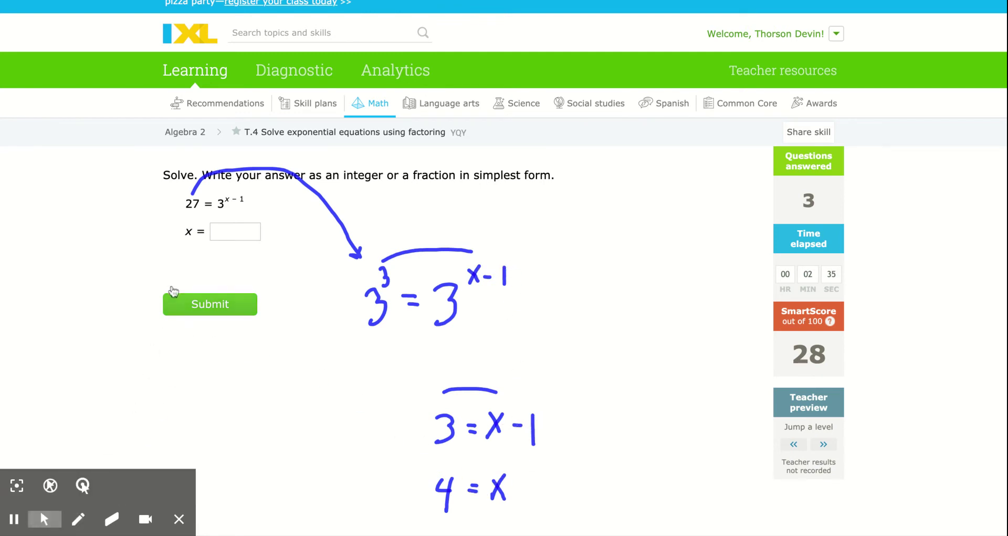
pyautogui.click(245, 232)
pyautogui.write('4')
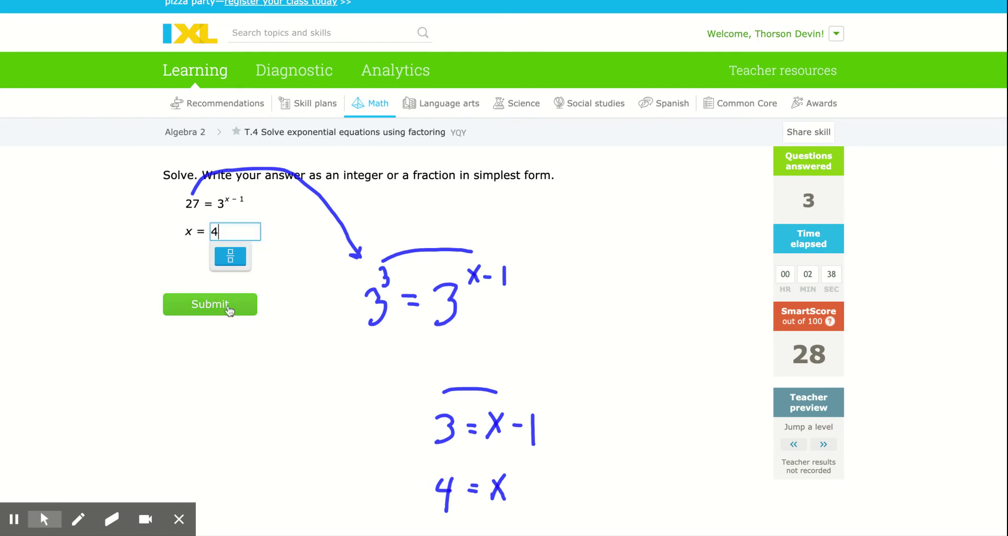
pyautogui.click(225, 307)
# - Submit 1 as the answer for 5^(2x) = 25
pyautogui.scroll(-2, 384, 365)
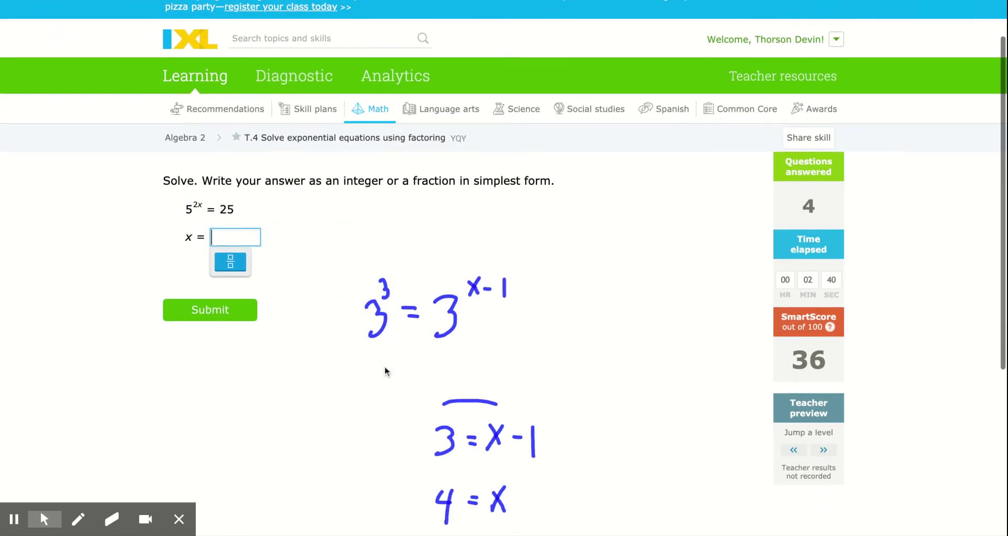
pyautogui.click(16, 519)
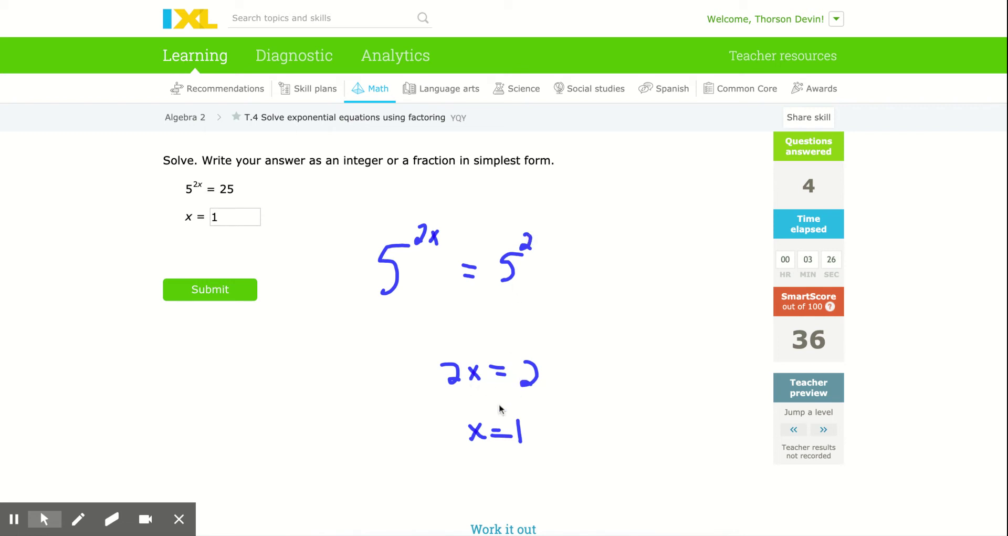
pyautogui.click(225, 290)
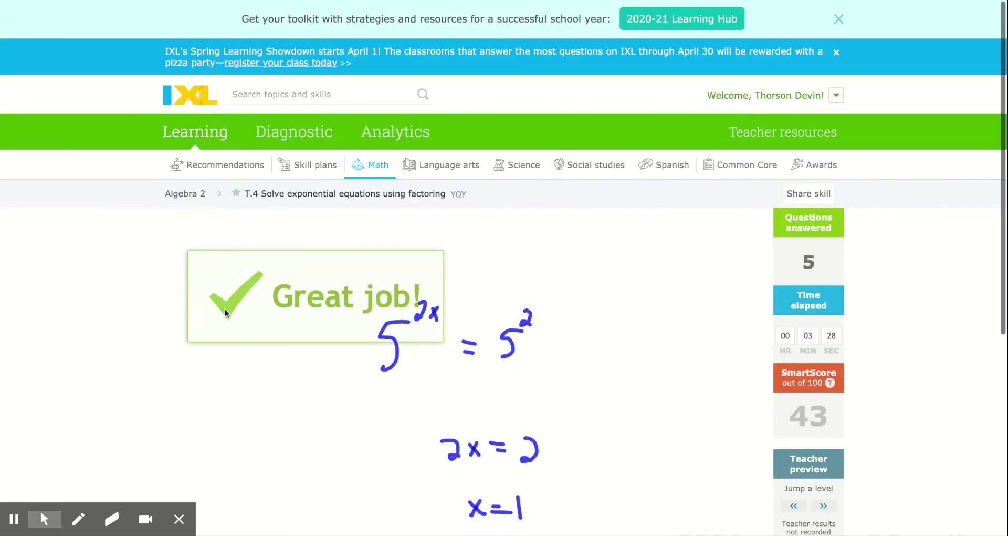
# - Enter the fraction -4/3 as the answer for 4^(3x + 4) = 1 and submit it
pyautogui.scroll(-1, 326, 438)
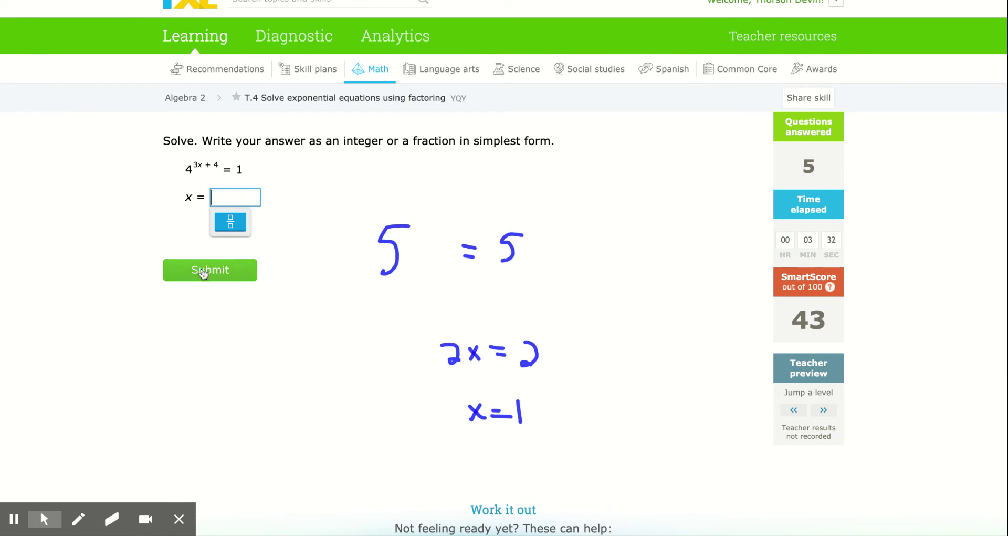
pyautogui.click(16, 520)
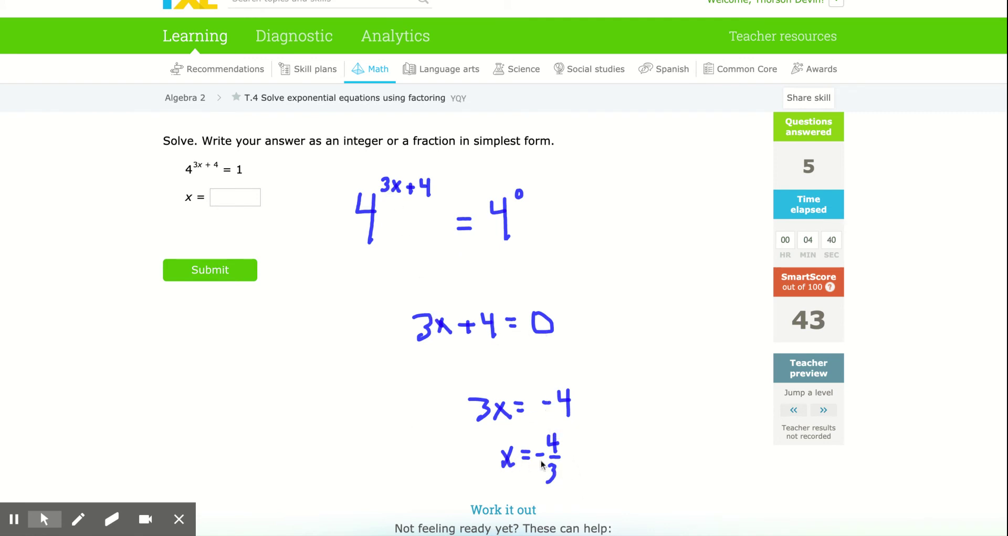
pyautogui.click(220, 197)
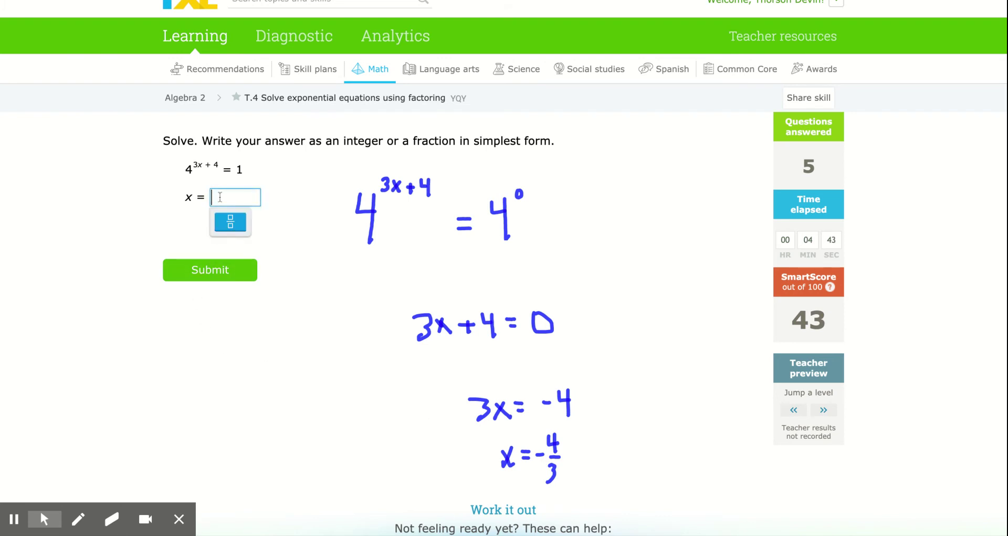
pyautogui.click(232, 225)
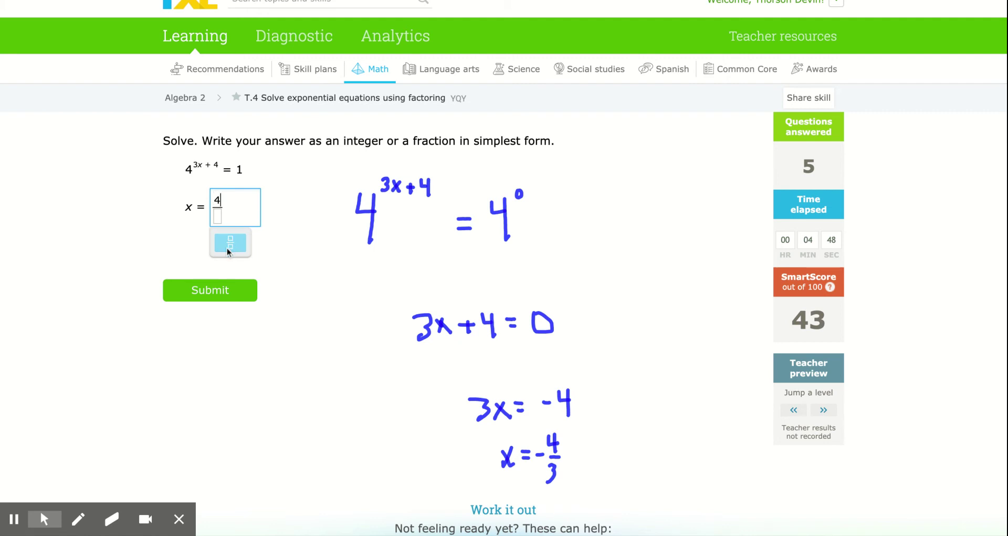
pyautogui.write('3')
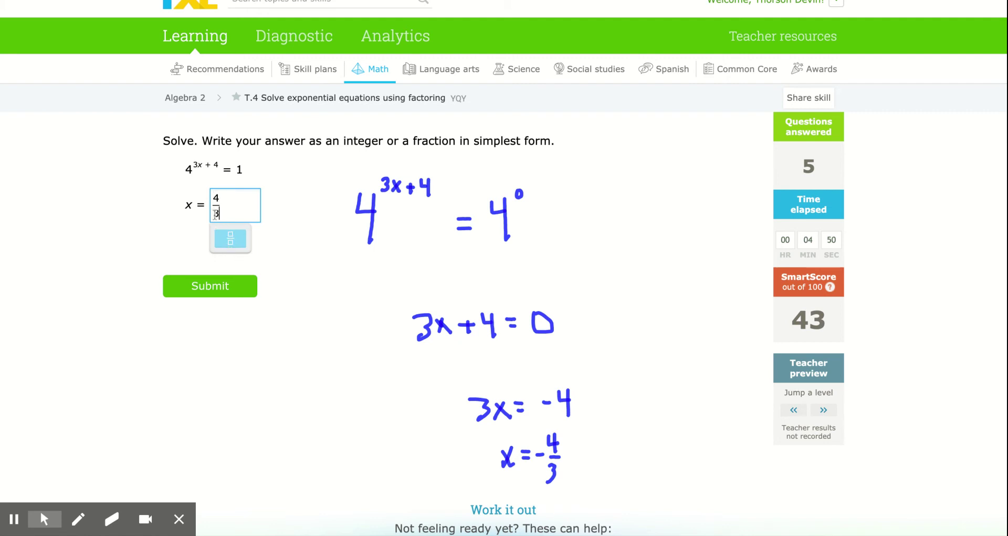
pyautogui.click(212, 210)
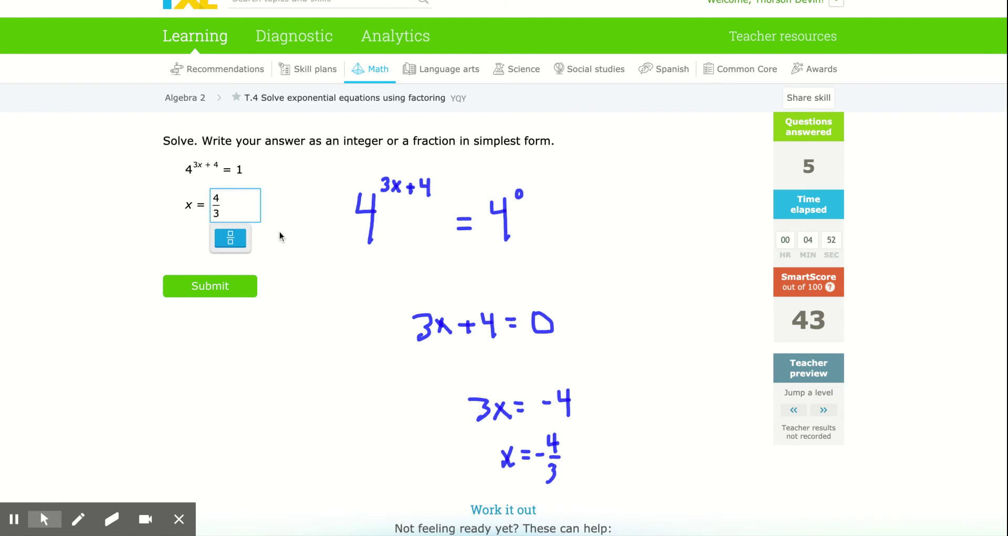
pyautogui.write('-')
pyautogui.click(225, 287)
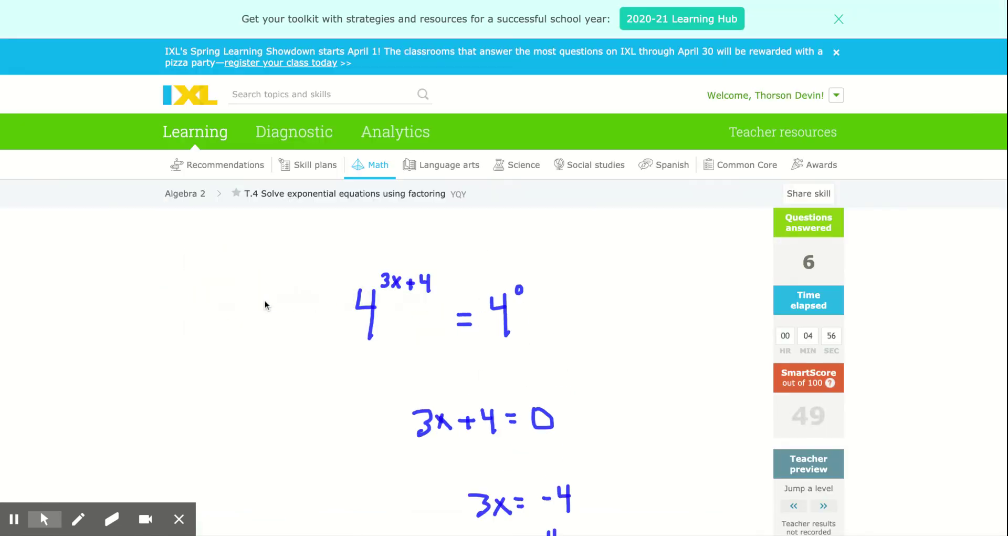
# - Jump up a level past the question 125 = 5^(4x + 1), and submit -1 as the answer for 1/5 = 5^x
pyautogui.scroll(-2, 361, 407)
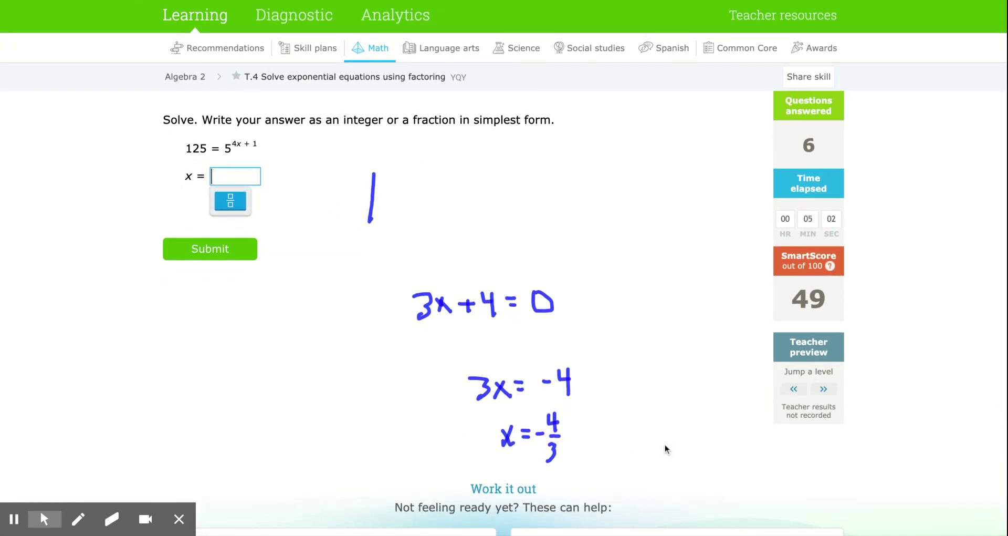
pyautogui.hotkey('alt', 'z')
pyautogui.click(822, 389)
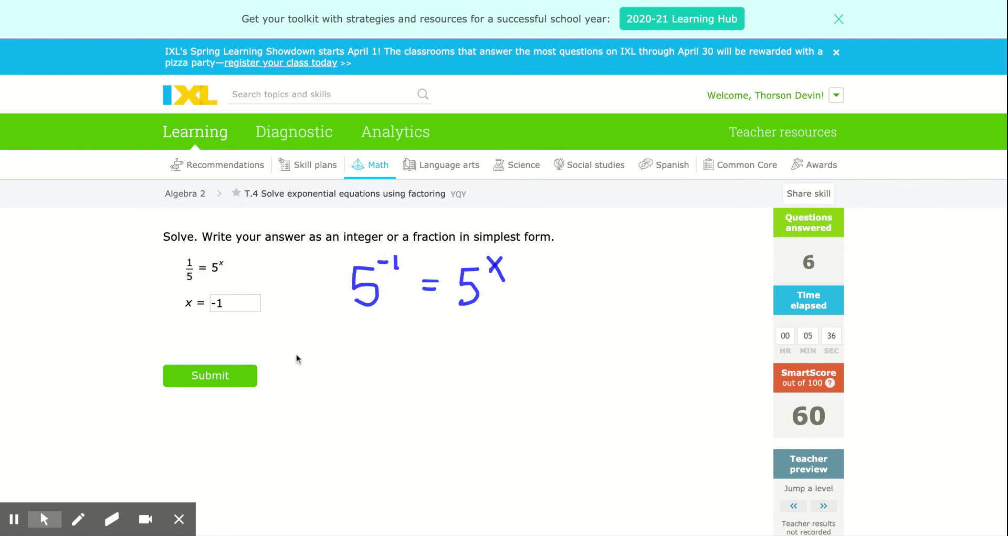
pyautogui.click(221, 380)
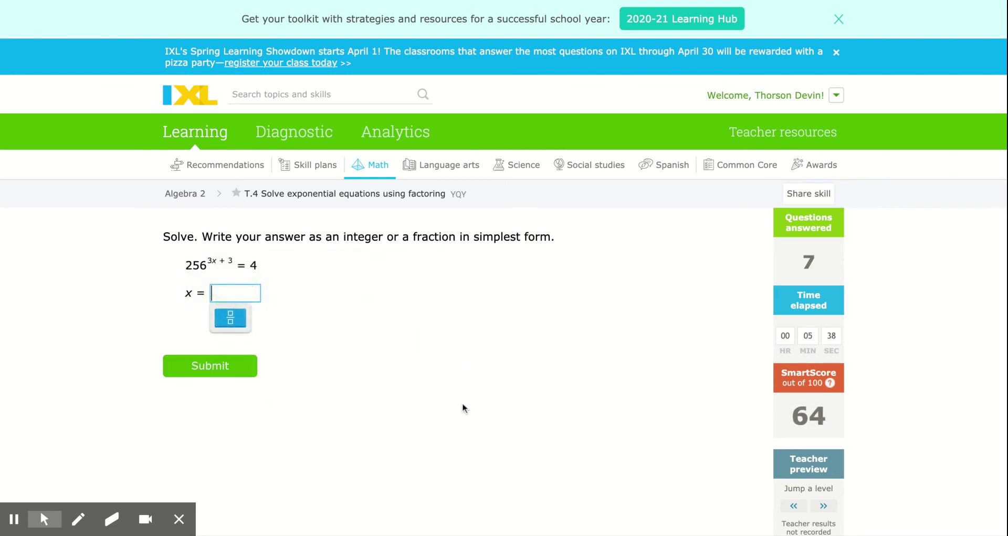
# - Underline 256 and circle 4^4 in the handwritten note, and mark the exponent 3x + 3 in the given equation
pyautogui.scroll(-1, 462, 404)
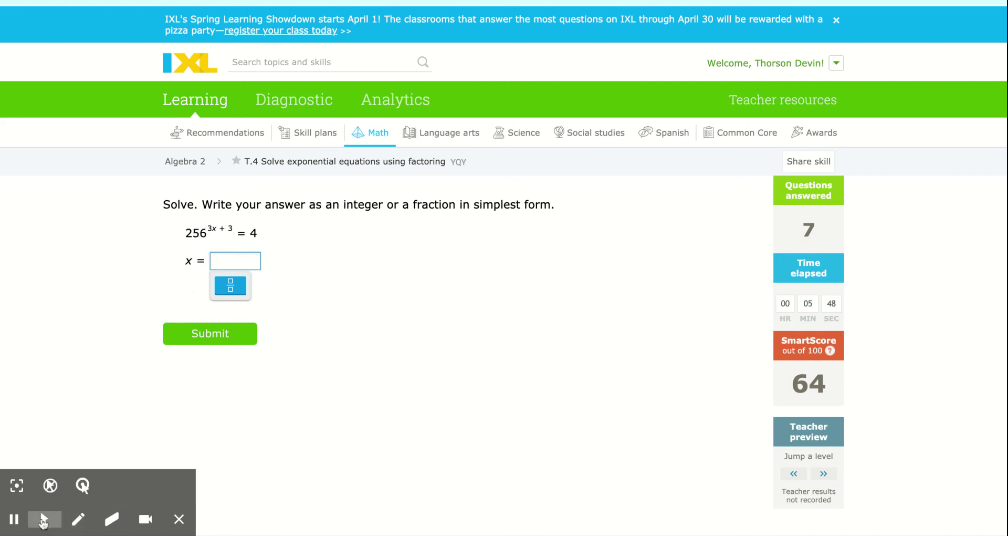
pyautogui.click(44, 521)
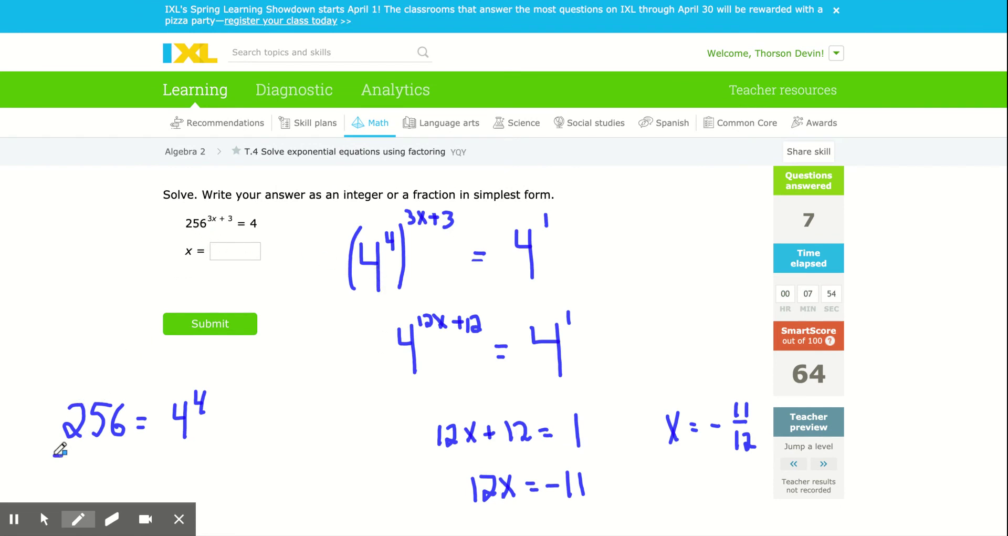
pyautogui.moveTo(54, 455)
pyautogui.mouseDown()
pyautogui.moveTo(122, 454)
pyautogui.moveTo(240, 414)
pyautogui.moveTo(172, 379)
pyautogui.moveTo(160, 436)
pyautogui.moveTo(176, 442)
pyautogui.mouseUp()
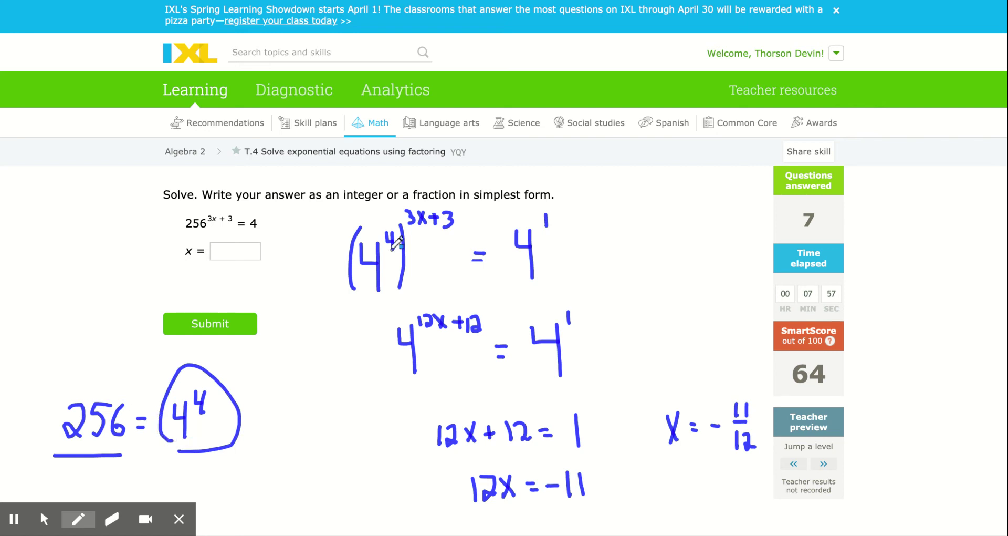
pyautogui.click(220, 208)
# - Enter the fraction -11/12 as the answer for 256^(3x + 3) = 4 and submit it
pyautogui.click(44, 518)
pyautogui.click(226, 251)
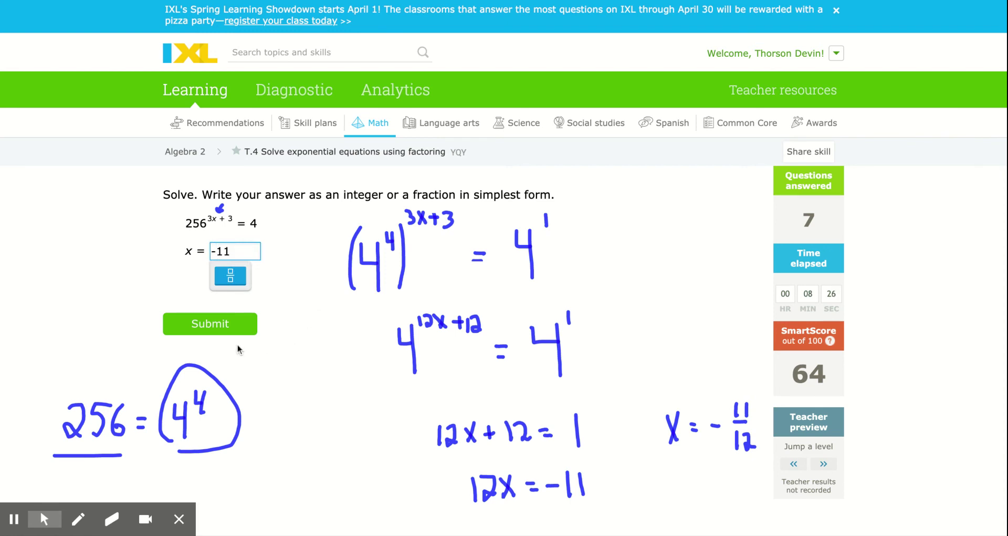
pyautogui.click(235, 275)
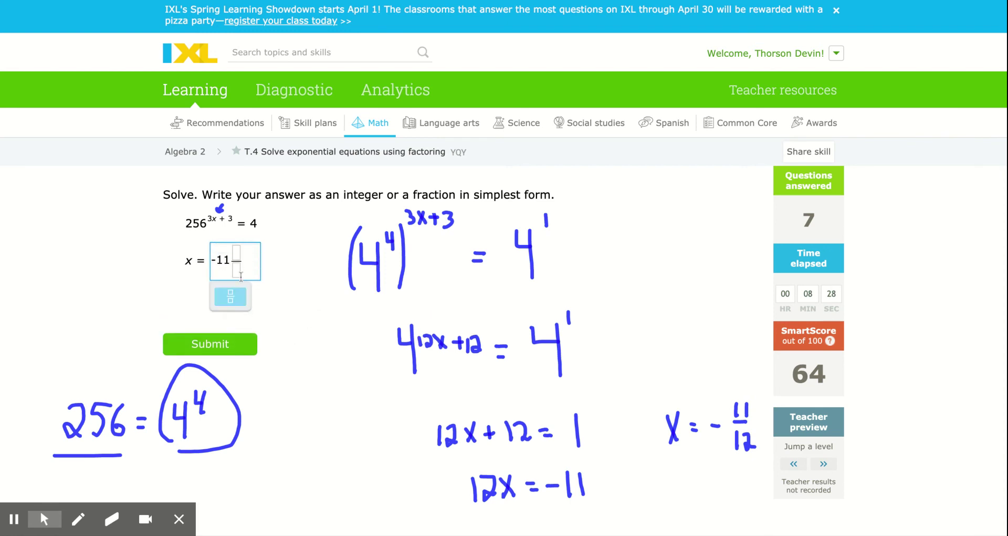
pyautogui.write('11/')
pyautogui.click(237, 269)
pyautogui.write('12')
pyautogui.click(230, 259)
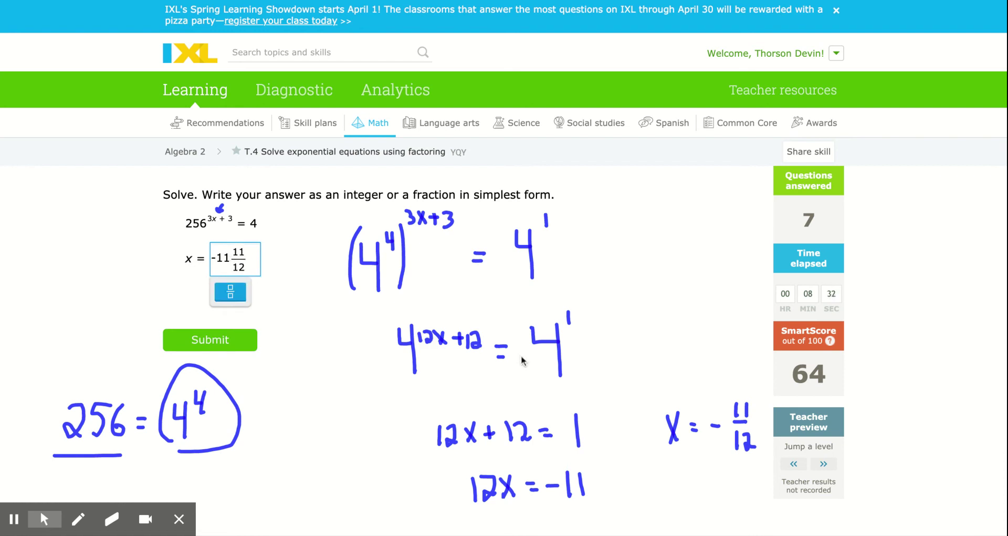
pyautogui.press('BackSpace')
pyautogui.press('BackSpace')
pyautogui.click(226, 340)
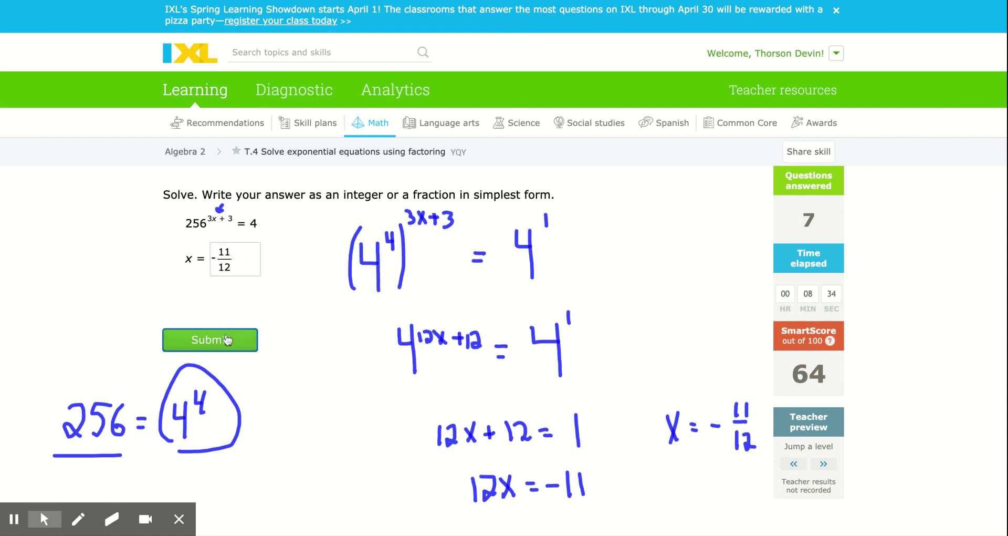
# - Clear the handwritten notes from the page and jump up a level past the question 81^(x + 4) = 9
pyautogui.scroll(-1, 411, 446)
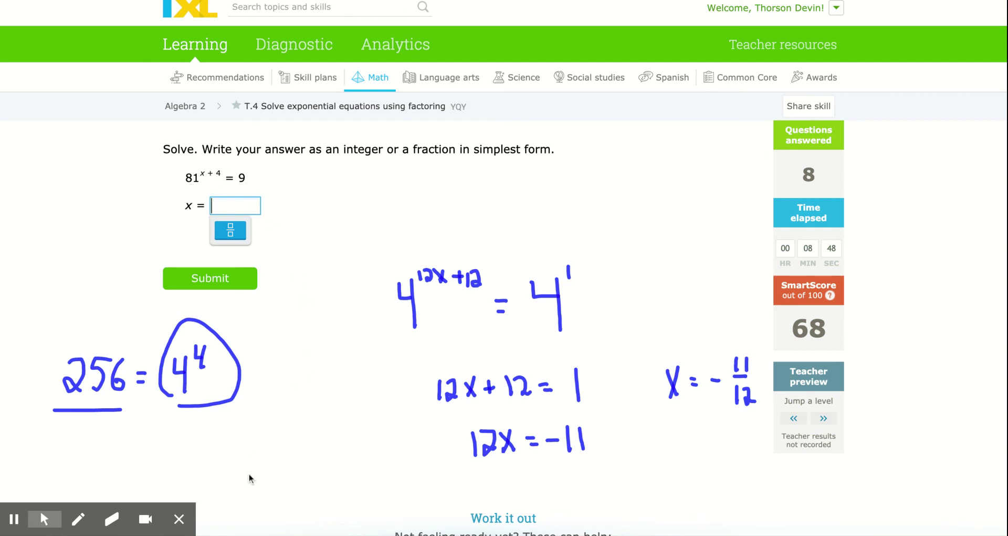
pyautogui.hotkey('alt', 'z')
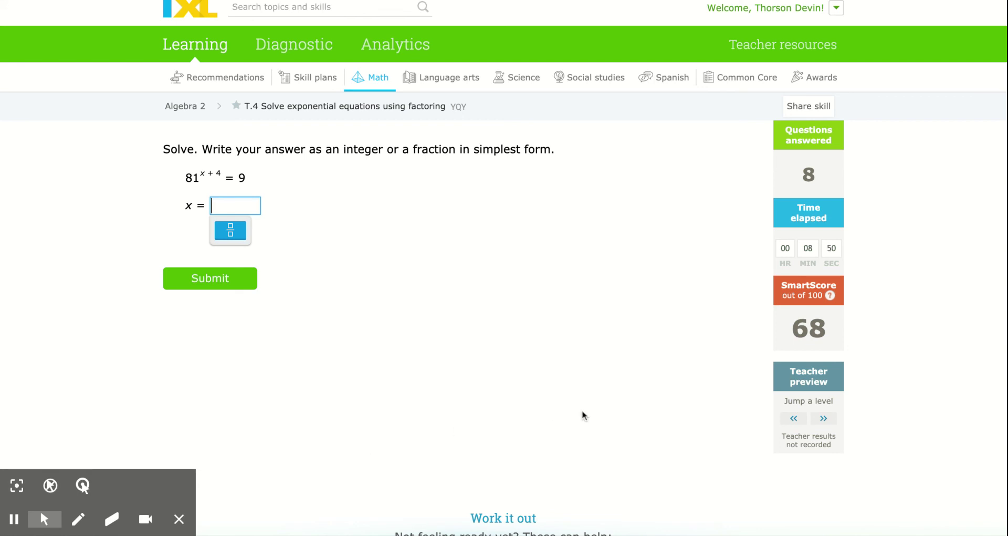
pyautogui.click(823, 419)
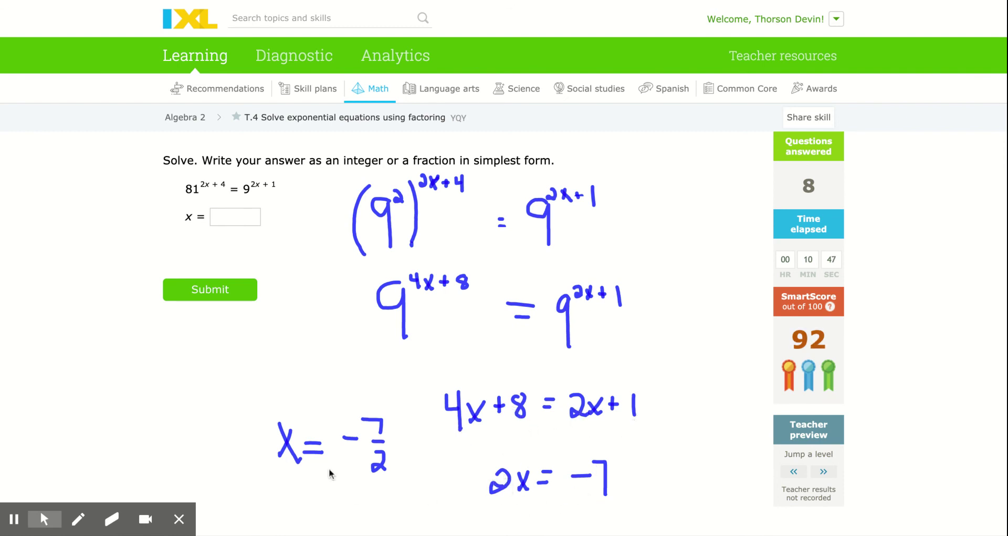
# - Enter the fraction -7/2 as the answer for 81^(2x + 4) = 9^(2x + 1) and submit it
pyautogui.click(227, 214)
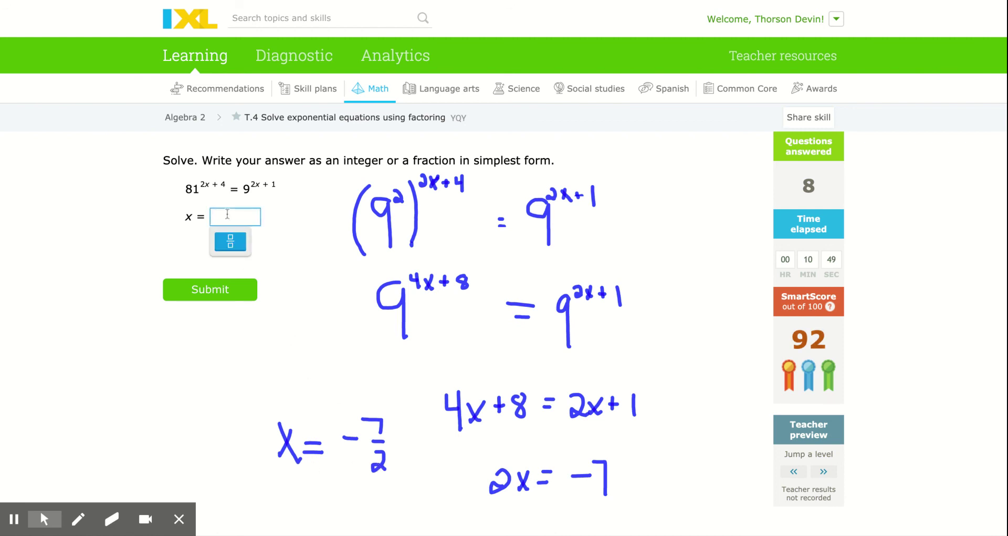
pyautogui.write('-')
pyautogui.click(229, 243)
pyautogui.write('7/')
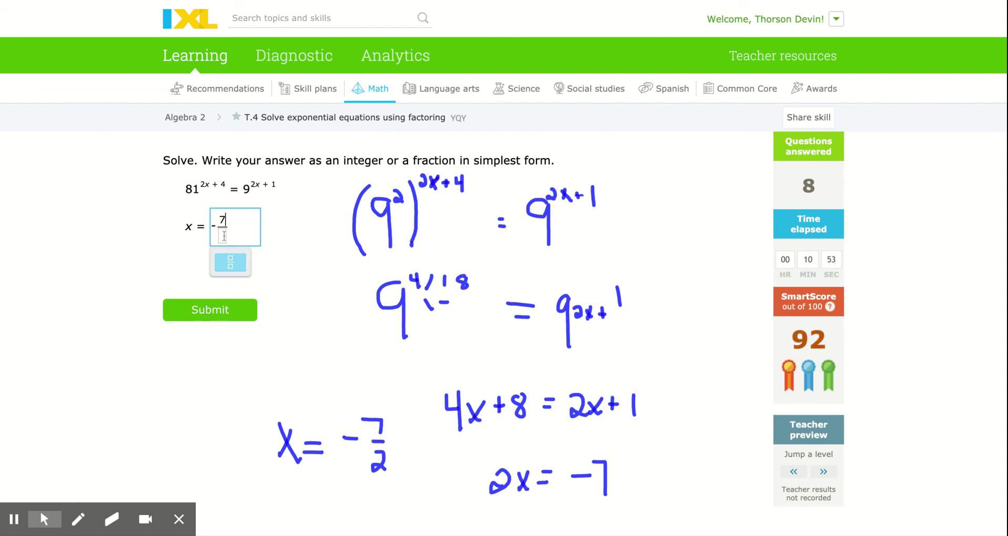
pyautogui.write('2')
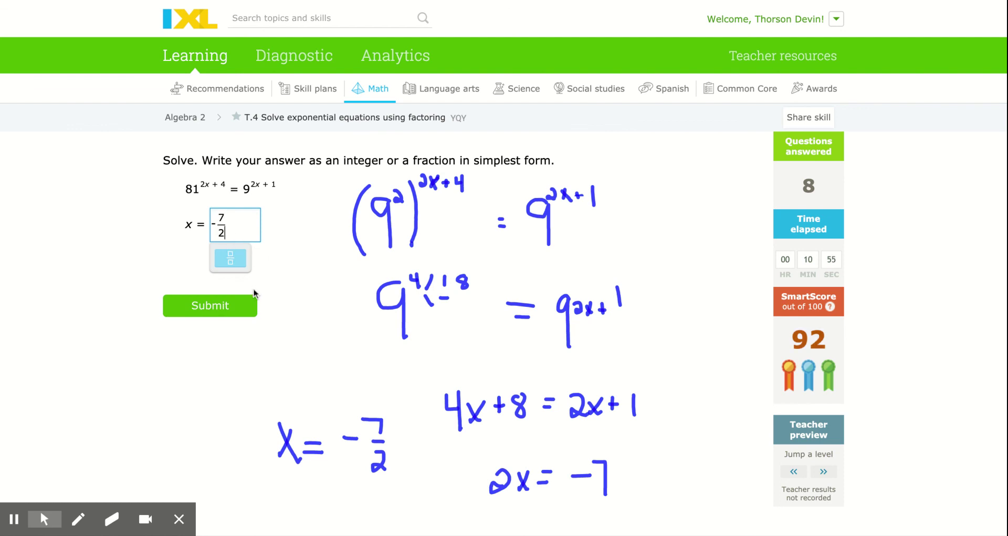
pyautogui.click(209, 305)
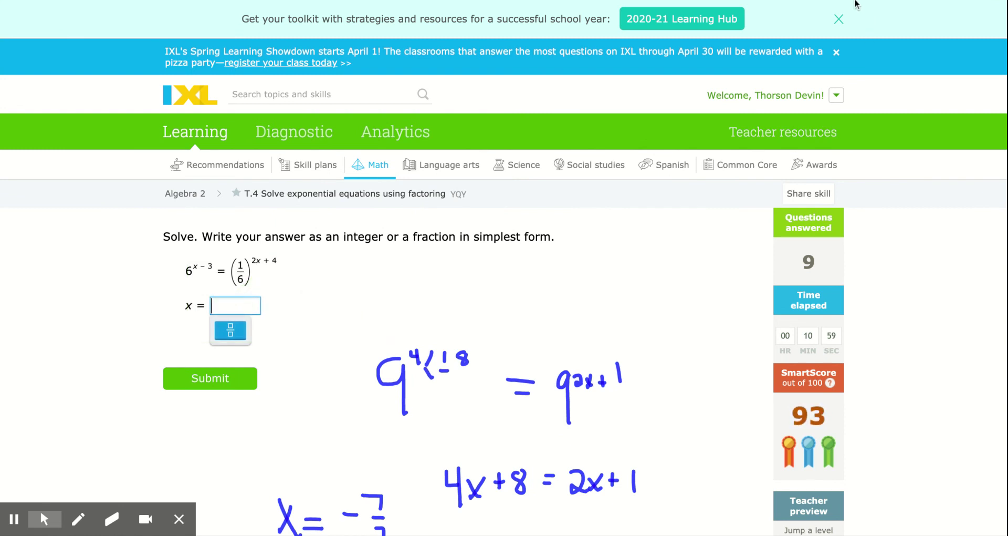
pyautogui.moveTo(14, 519)
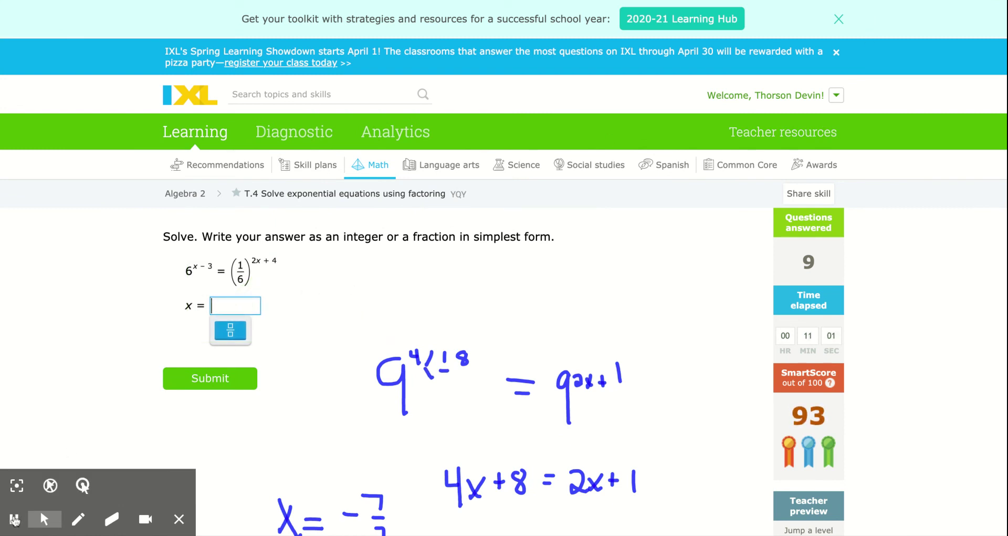